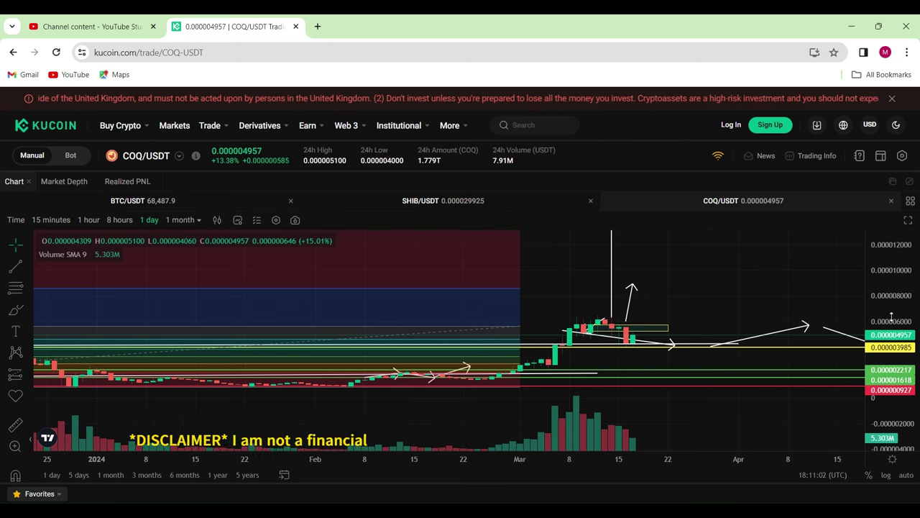
Step: Stretch the price scale and zoom in until the March candles and projection arrows fill the chart
drag(891, 317, 889, 321)
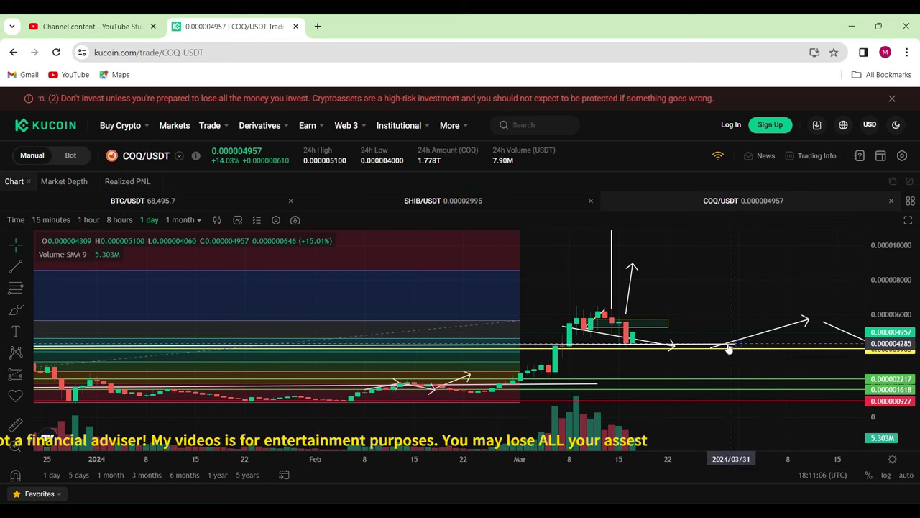
scroll(642, 346, up, 2)
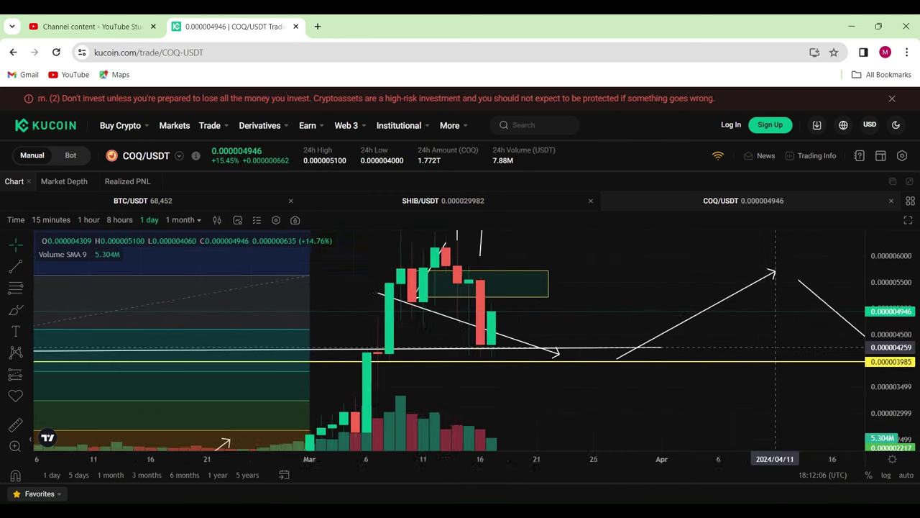
Step: Measure the roughly 21% rise from the latest candle up to the liquidity box, then clear it
scroll(748, 330, up, 5)
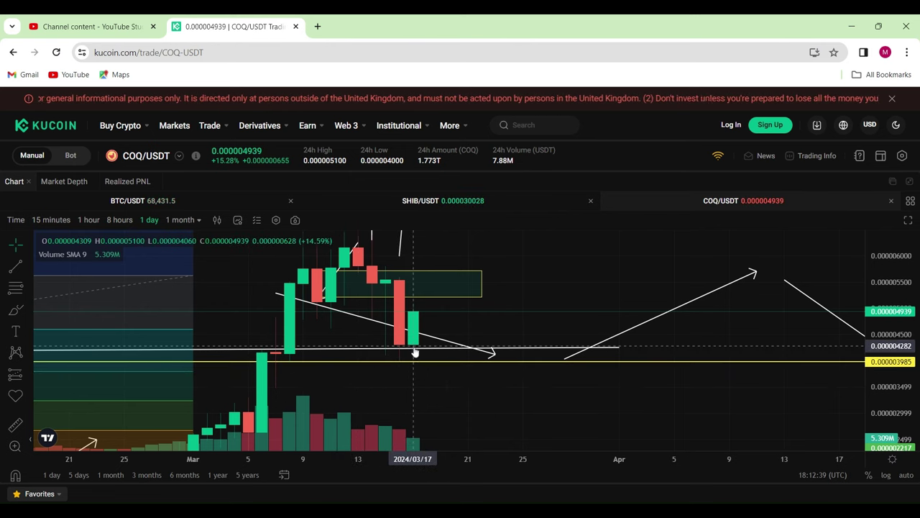
click(15, 424)
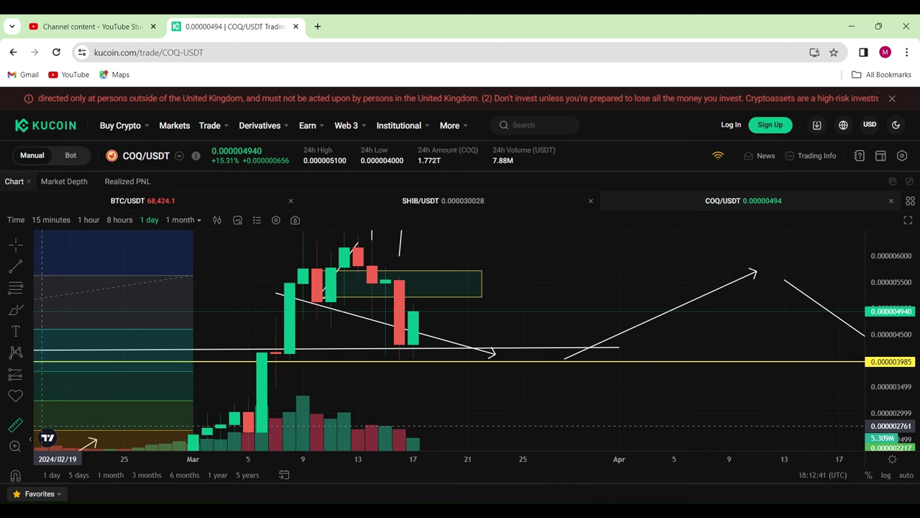
click(427, 347)
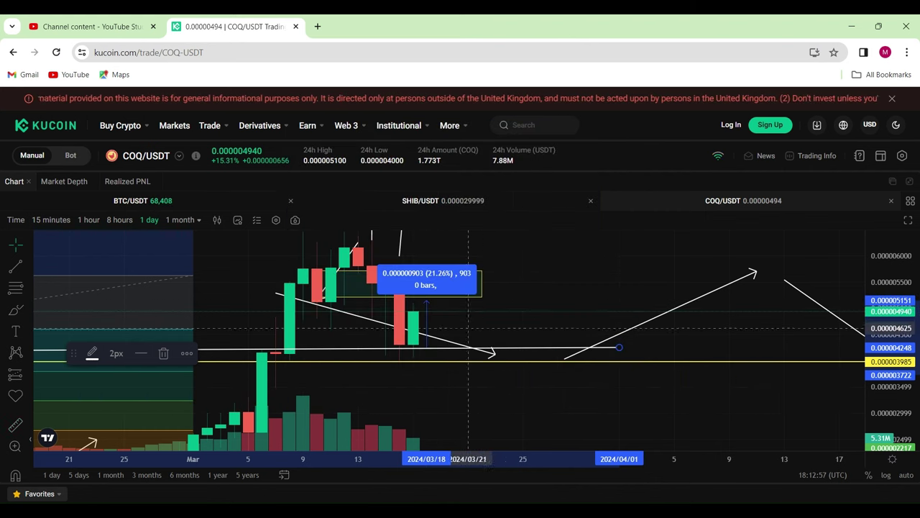
click(468, 327)
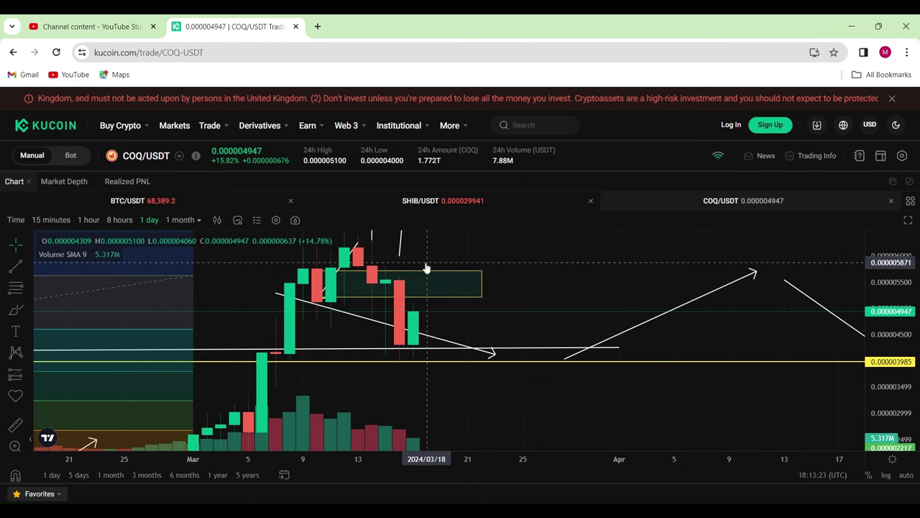
Step: Point the late-March arrow steeply up toward 0.0000065 in early April, rescale the price axis, then open BTC/USDT
mouse_move(756, 273)
mouse_down()
mouse_move(589, 287)
mouse_move(386, 250)
mouse_up()
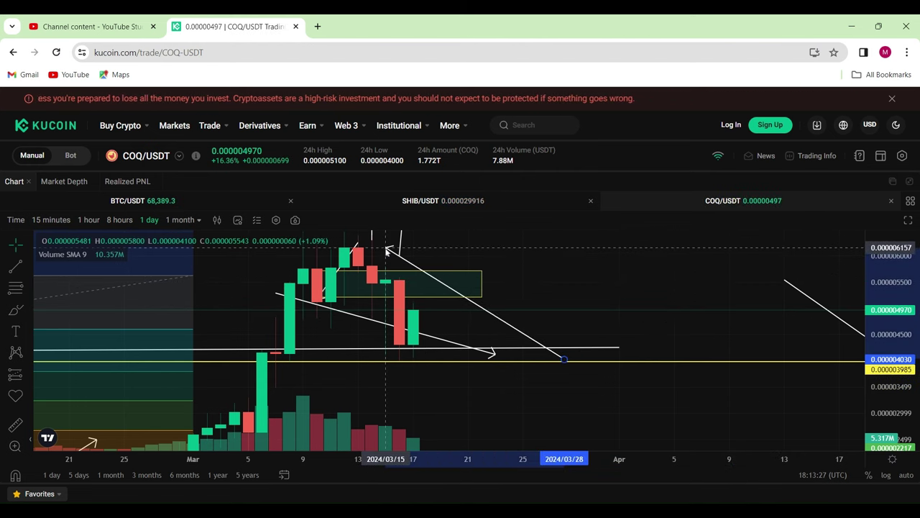
drag(452, 250, 639, 221)
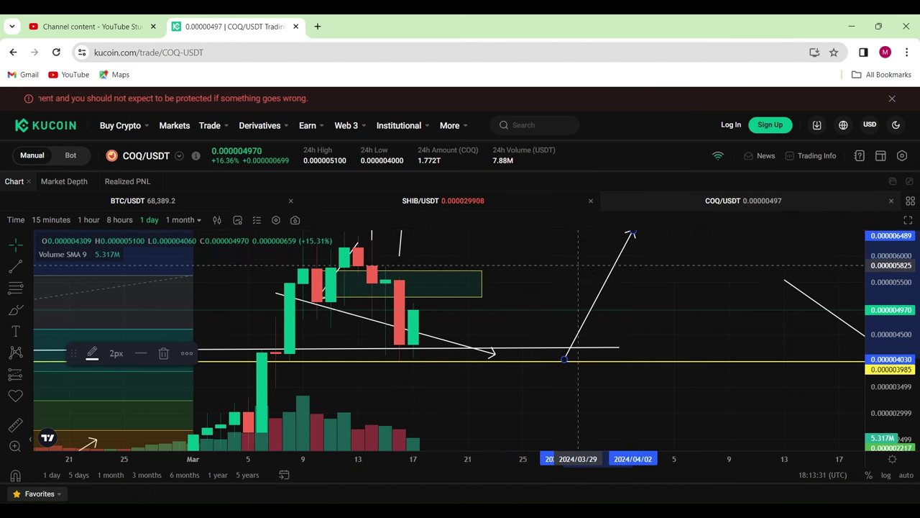
scroll(790, 252, down, 3)
drag(913, 264, 913, 288)
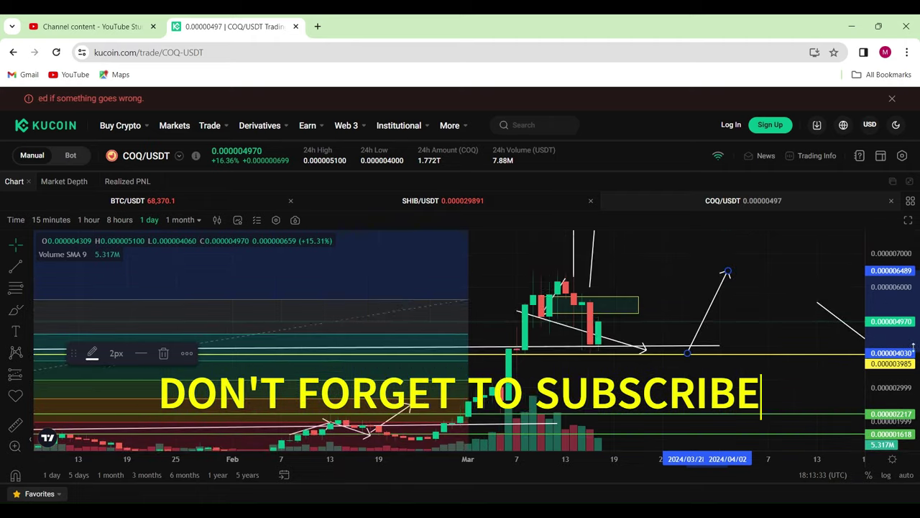
click(148, 203)
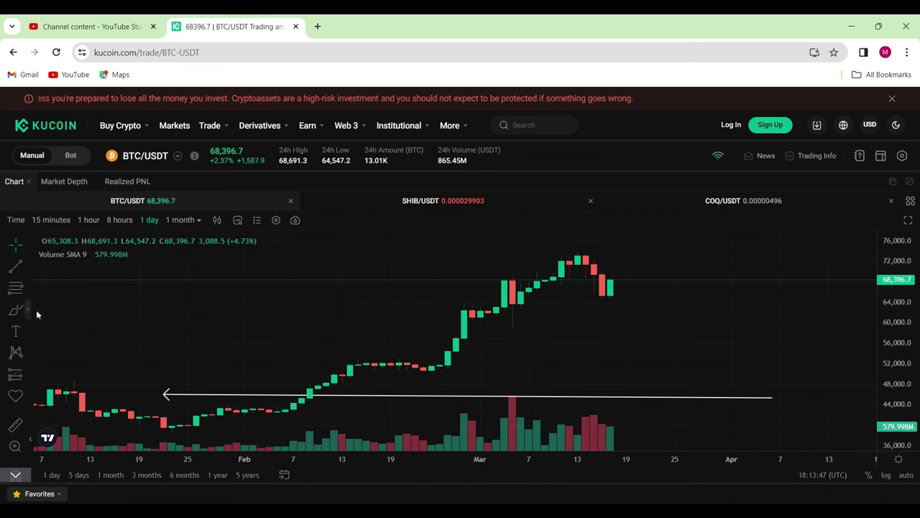
Step: Draw a liquidity rectangle on BTC/USDT spanning March 3 to April 6
click(28, 310)
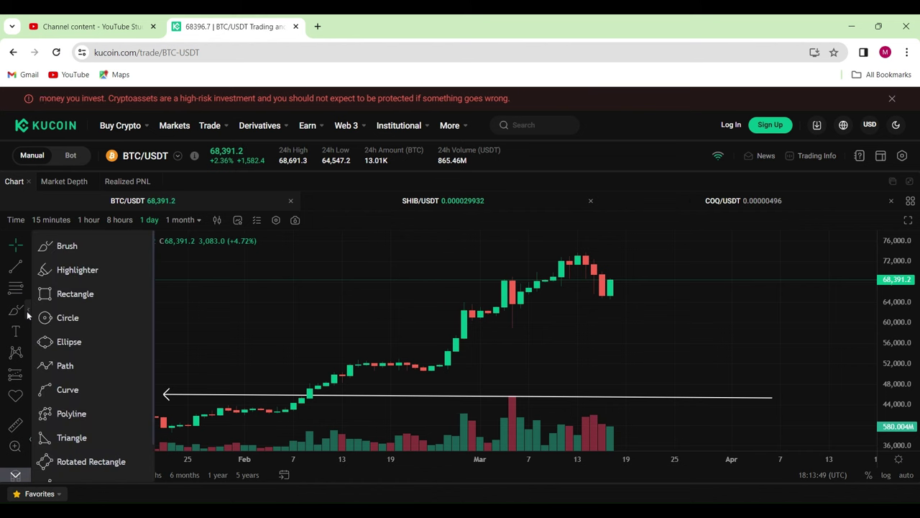
click(89, 302)
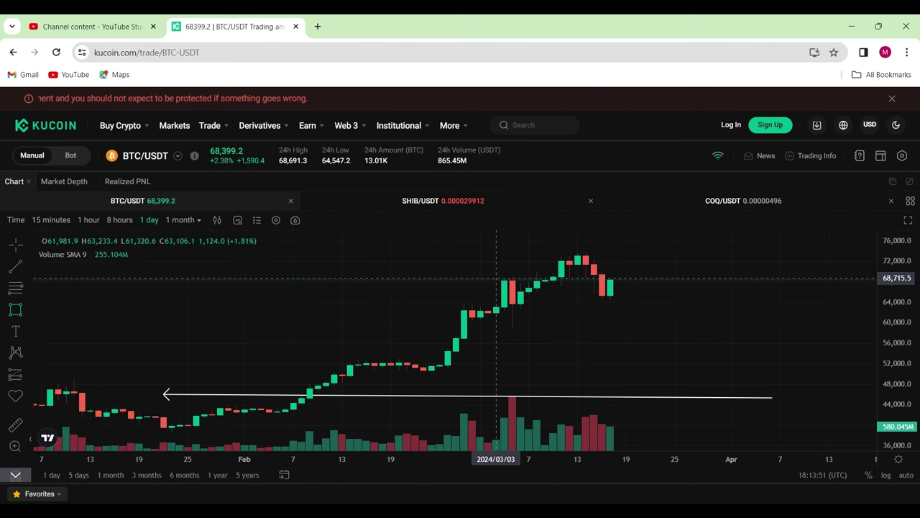
mouse_move(496, 281)
mouse_down()
mouse_move(610, 304)
mouse_move(733, 292)
mouse_move(771, 304)
mouse_up()
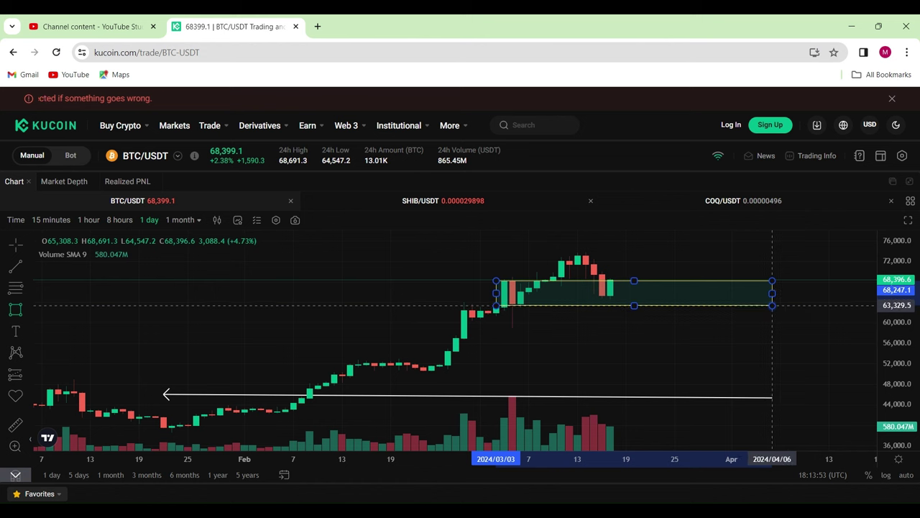
click(773, 306)
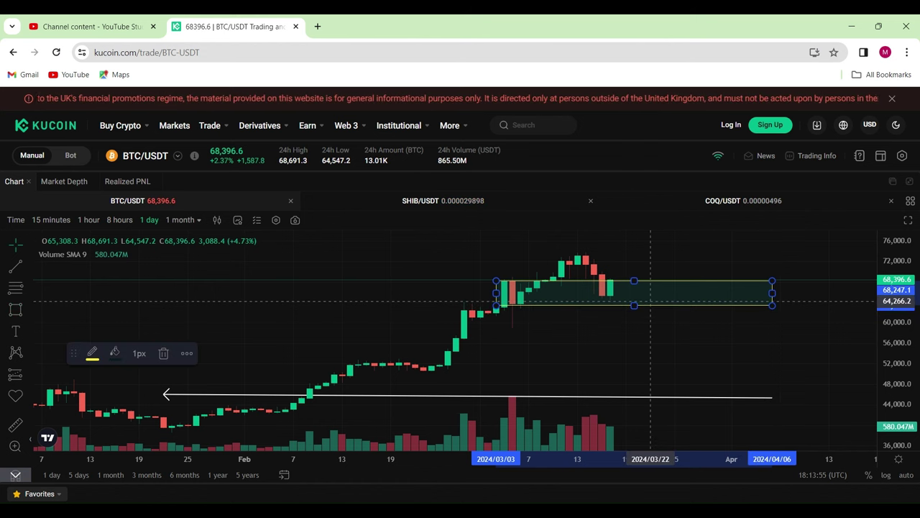
Step: Draw an upward arrow from the latest candle to near 73,500 and measure the small rise toward it
click(31, 266)
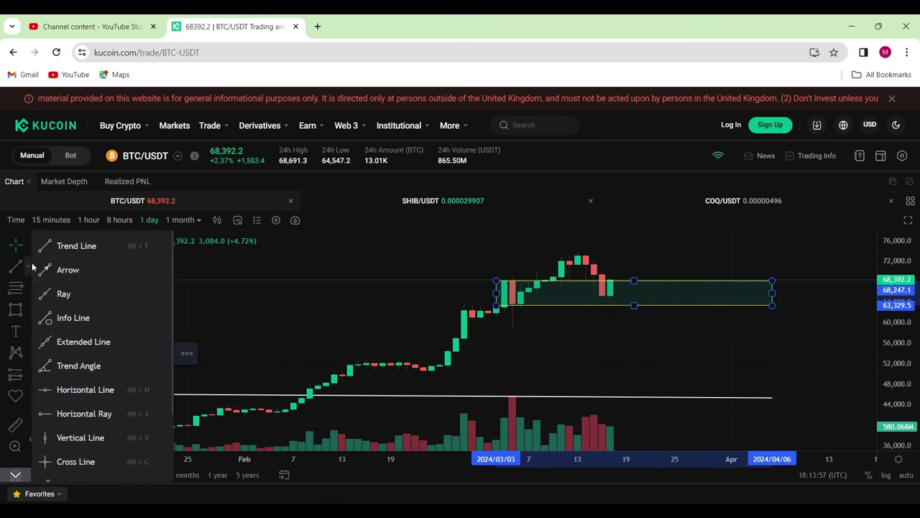
click(54, 247)
click(618, 290)
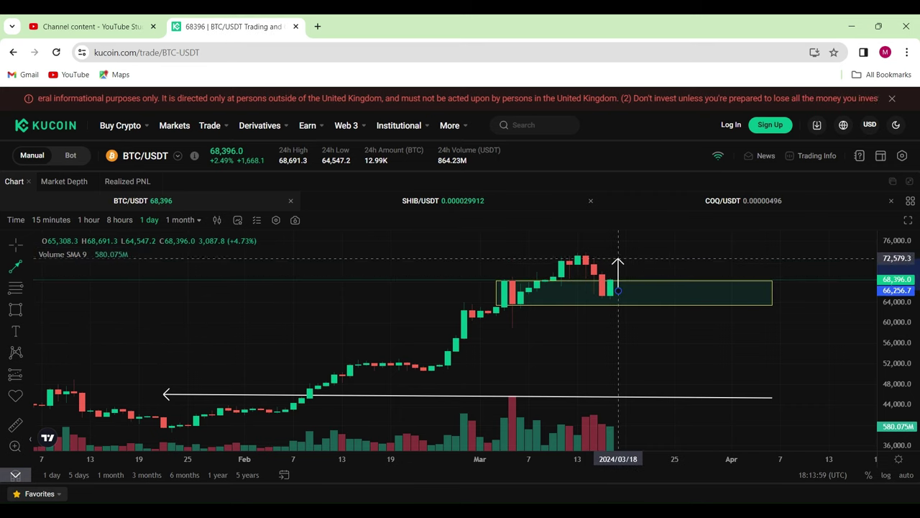
click(620, 254)
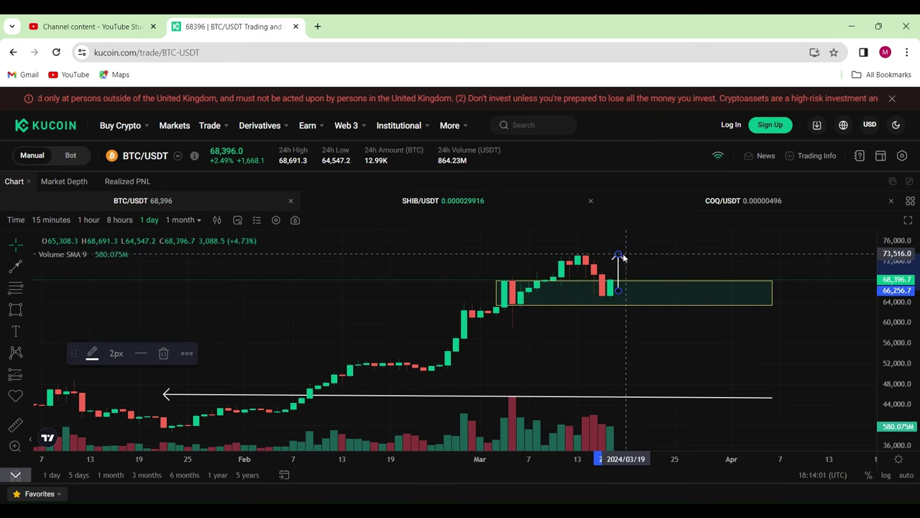
click(15, 424)
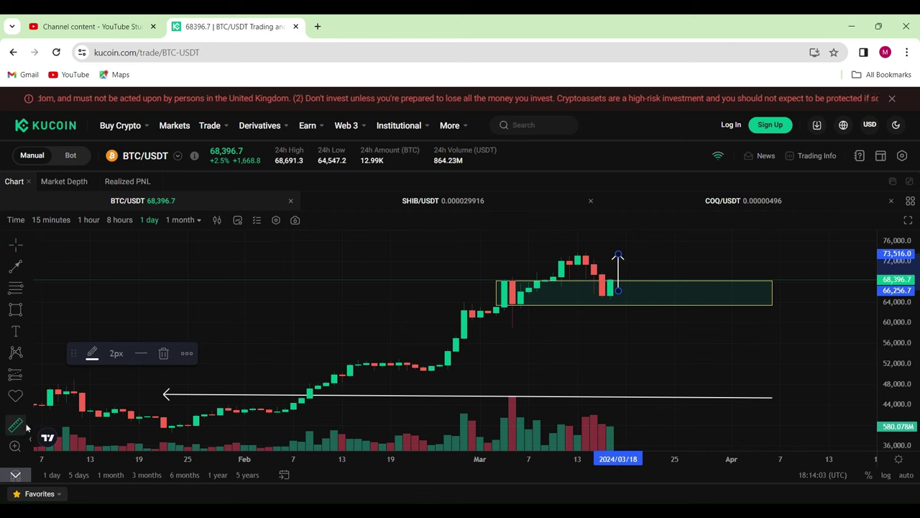
click(625, 281)
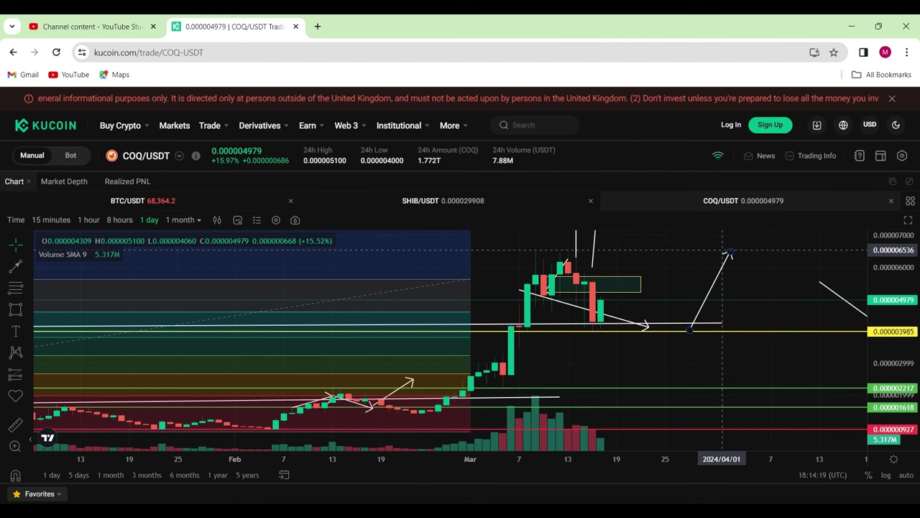
Step: Pull the arrow tip back toward late March and measure the 0.000001218 (24.47%) climb from the latest candle
drag(729, 253, 657, 252)
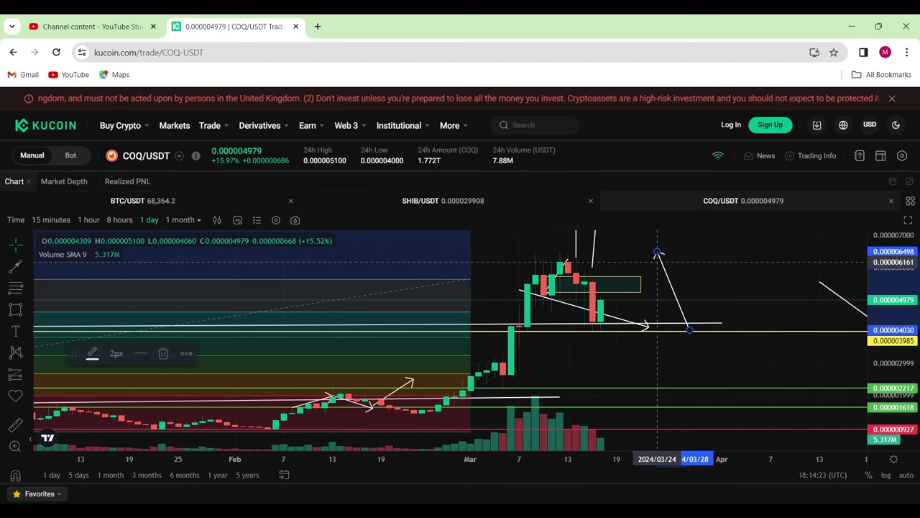
click(16, 425)
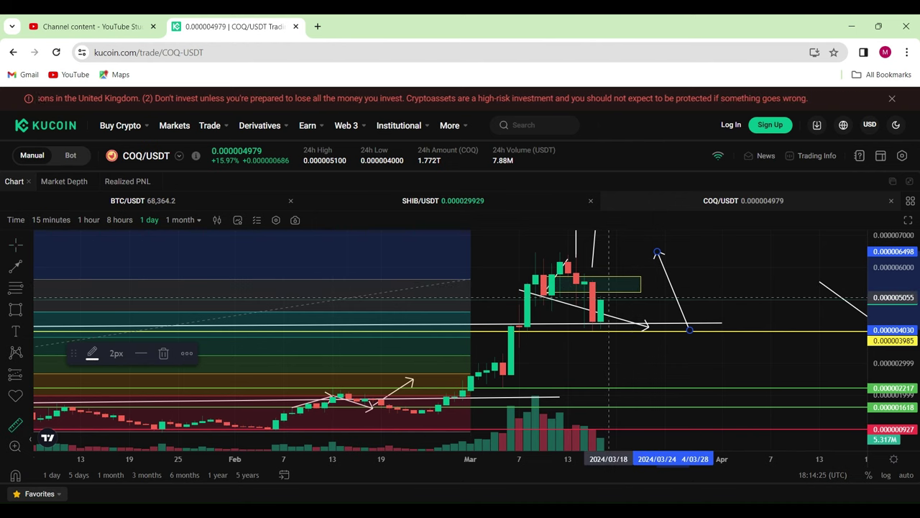
click(616, 299)
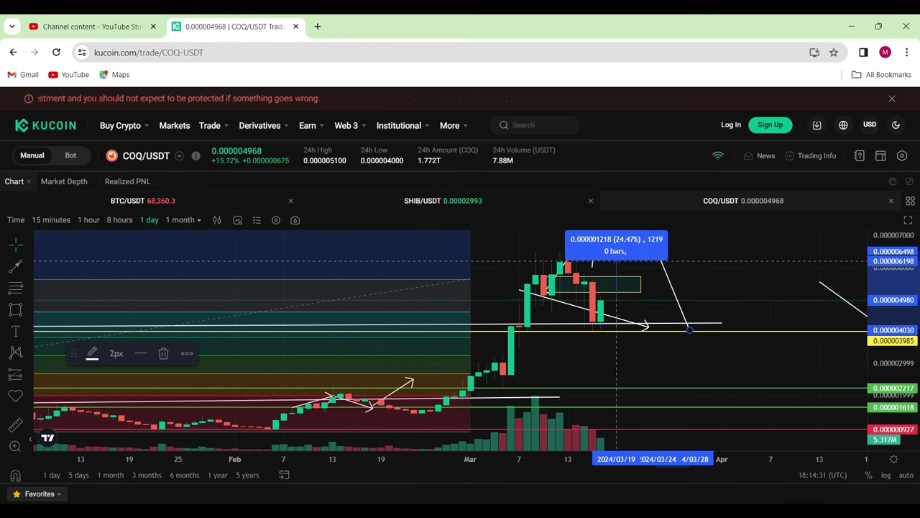
click(156, 203)
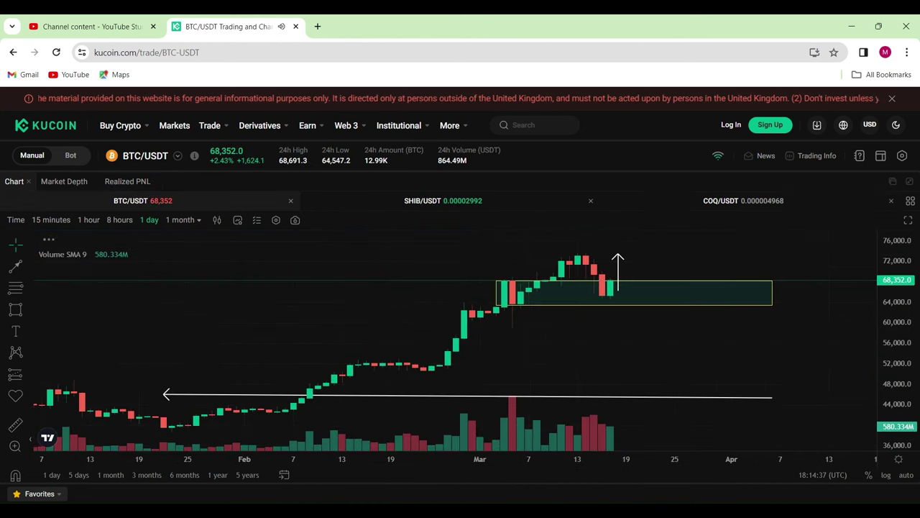
click(616, 287)
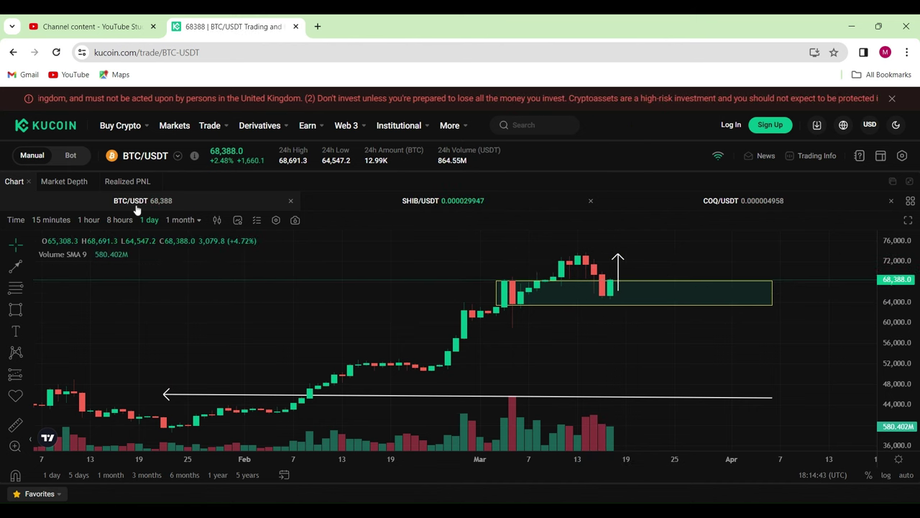
click(734, 205)
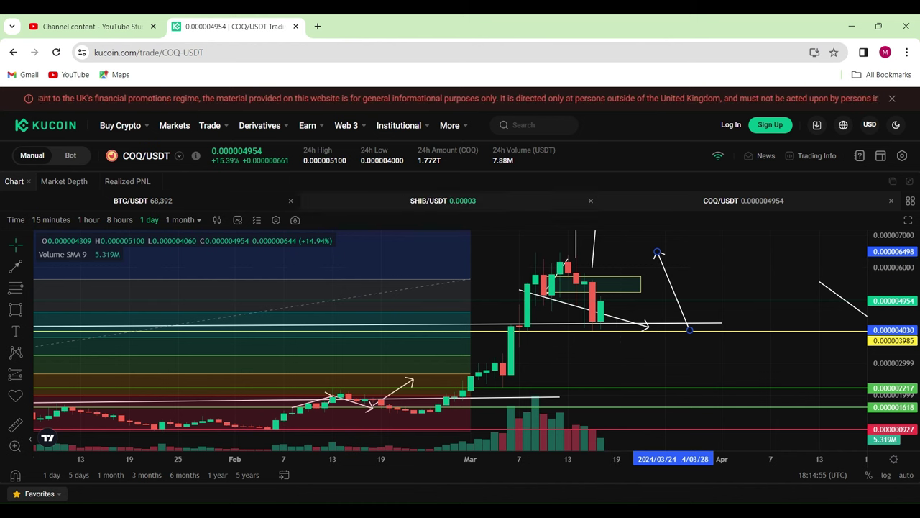
Step: Measure the roughly 53% climb from the 0.000003985 support up to the arrow tip, then clear it
click(16, 424)
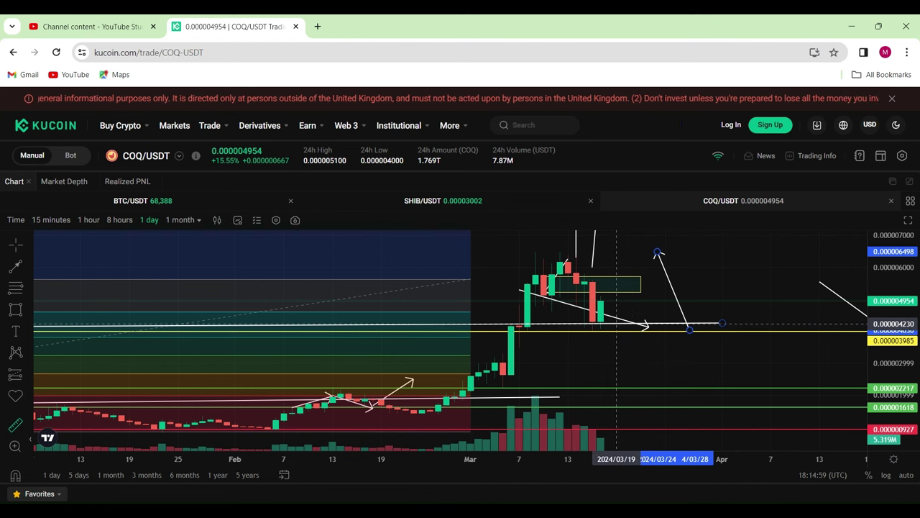
click(616, 324)
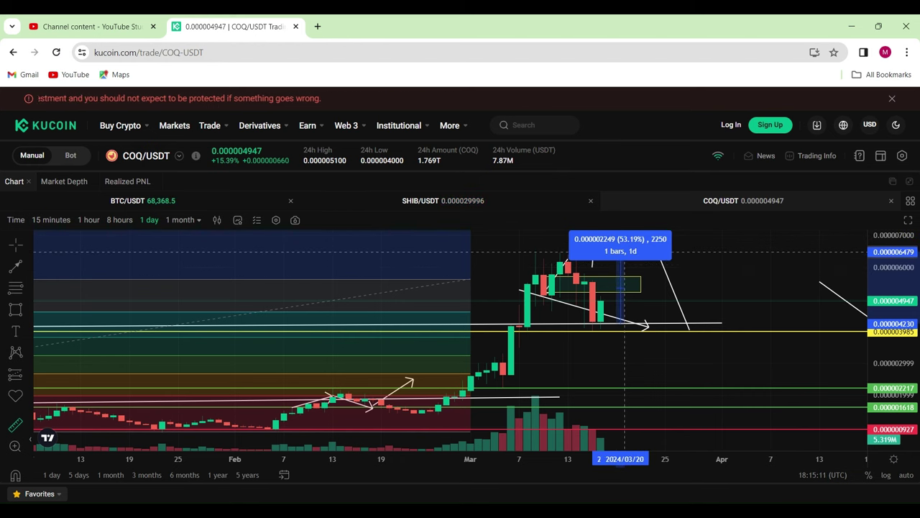
click(624, 252)
click(721, 243)
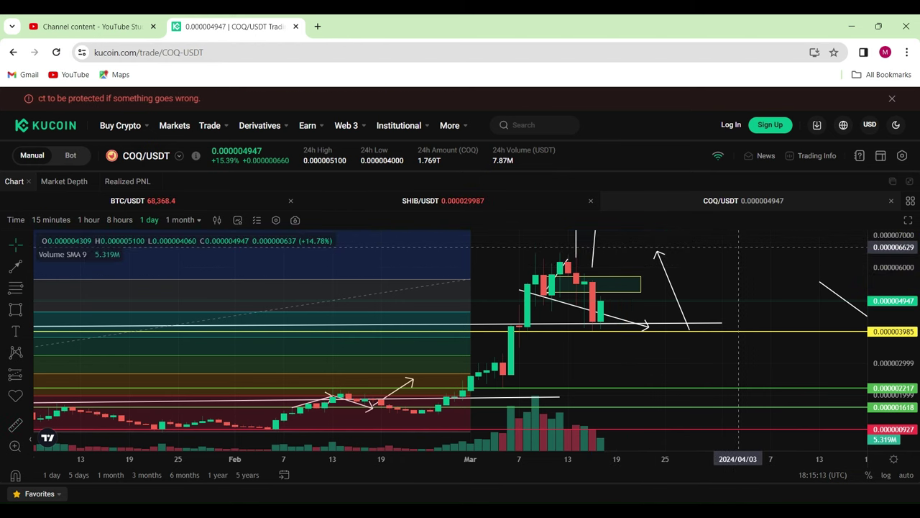
Step: Switch COQ/USDT to 4-hour candles and zoom in on the March rally and following days
click(199, 219)
click(201, 227)
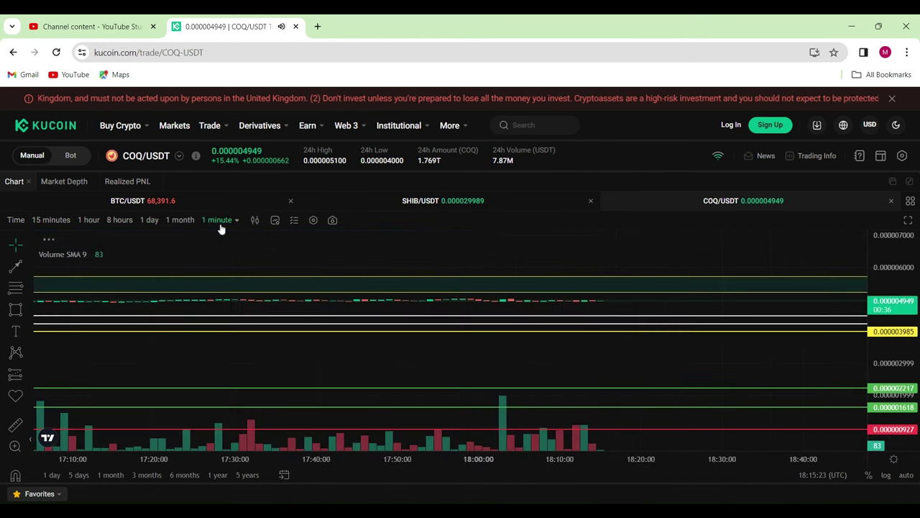
click(191, 222)
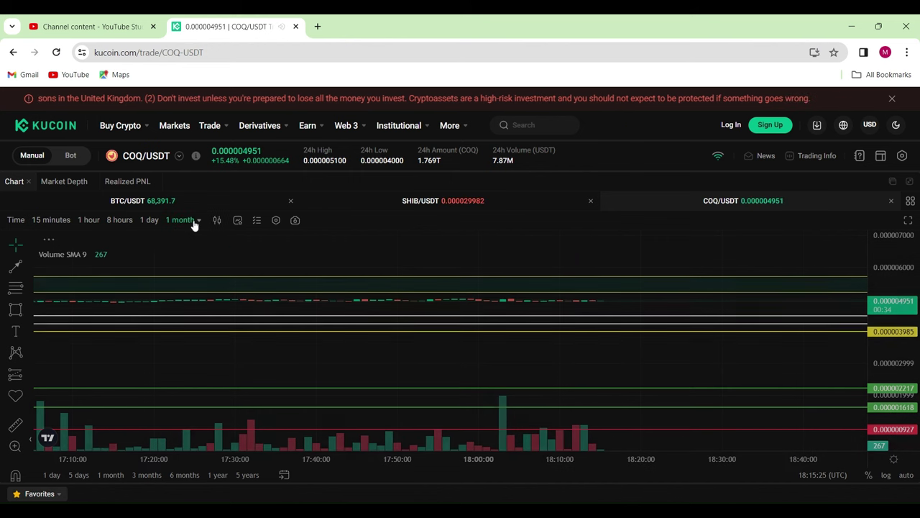
click(194, 226)
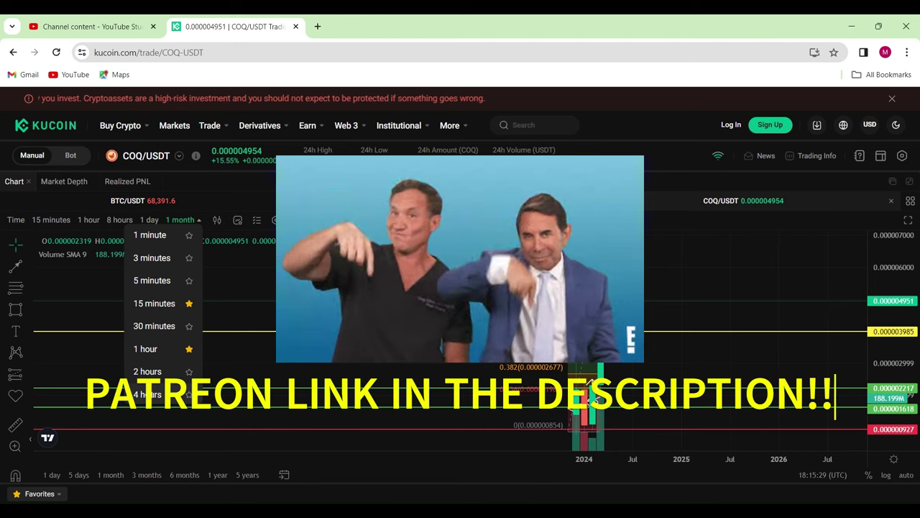
click(151, 394)
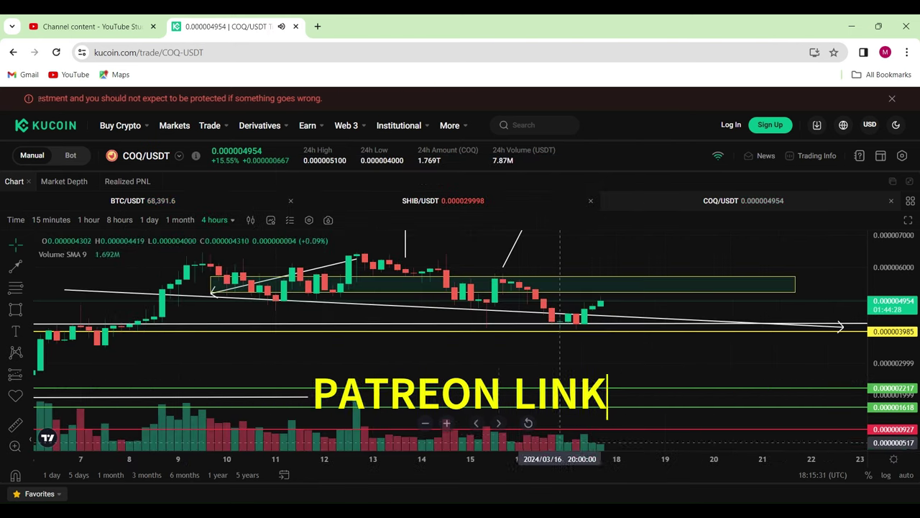
scroll(583, 403, down, 2)
scroll(584, 402, down, 1)
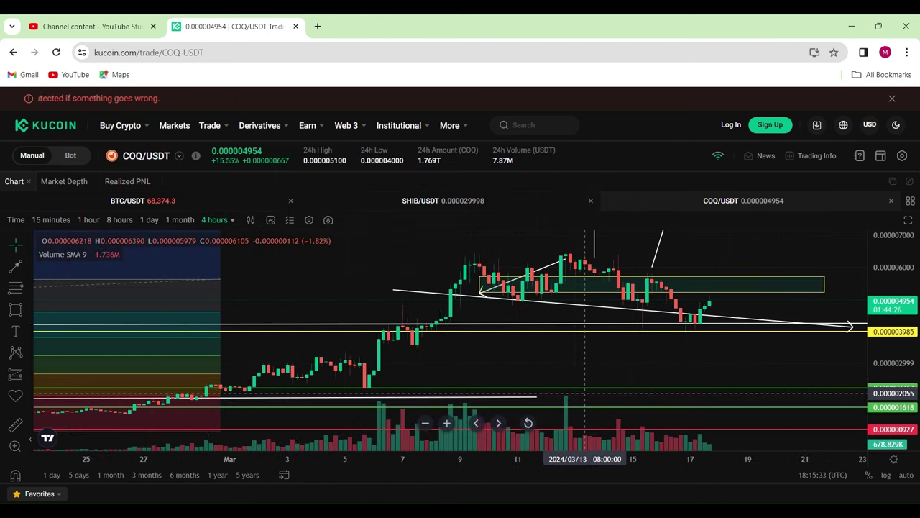
scroll(810, 365, up, 3)
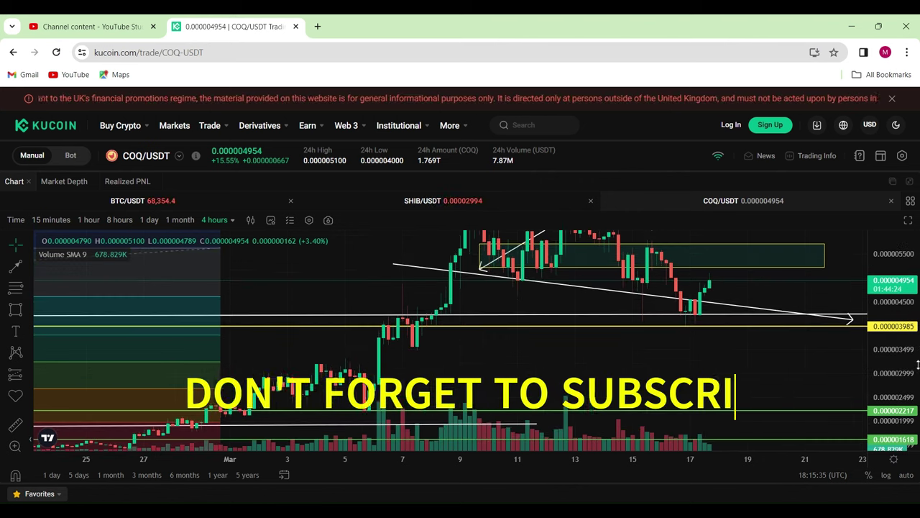
scroll(810, 365, up, 2)
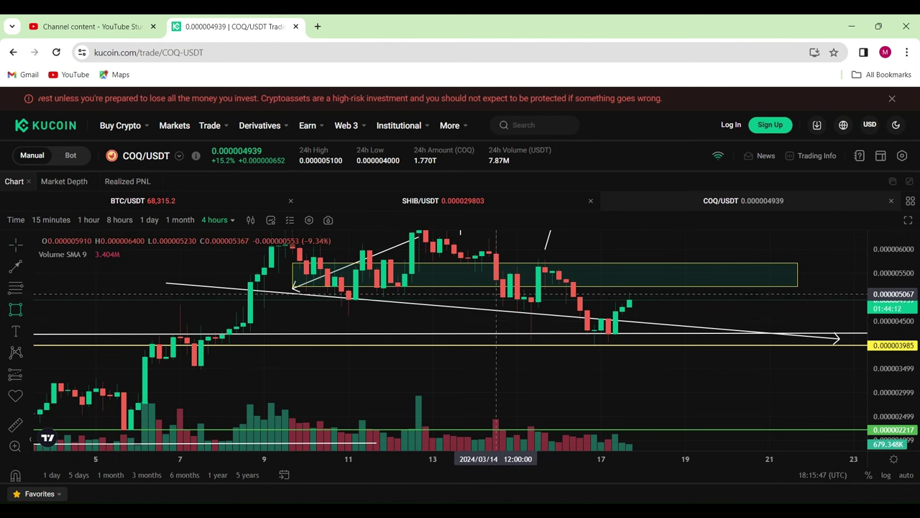
Step: Box the Mar 14–16 candles and draw an arrow from the latest candle up to about 0.000006
mouse_move(502, 304)
mouse_down()
mouse_move(594, 311)
mouse_move(580, 310)
mouse_up()
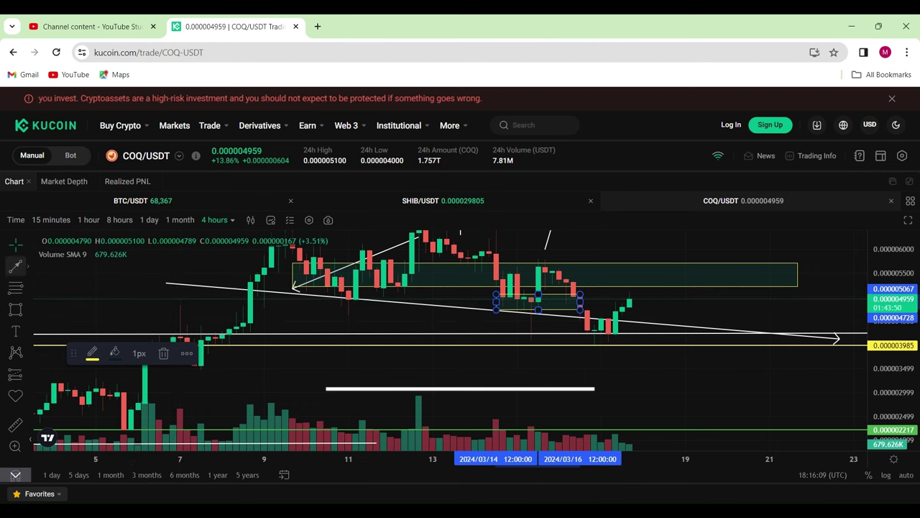
click(15, 266)
click(630, 302)
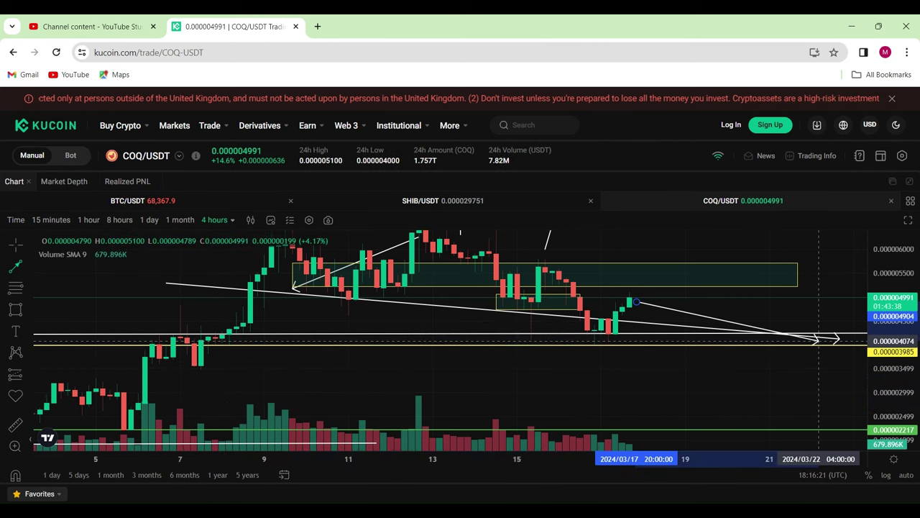
click(692, 390)
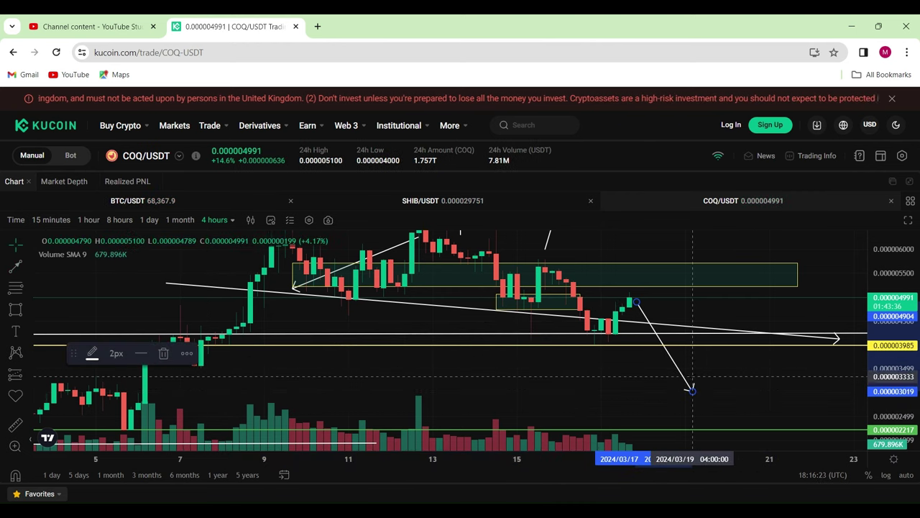
drag(693, 391, 644, 272)
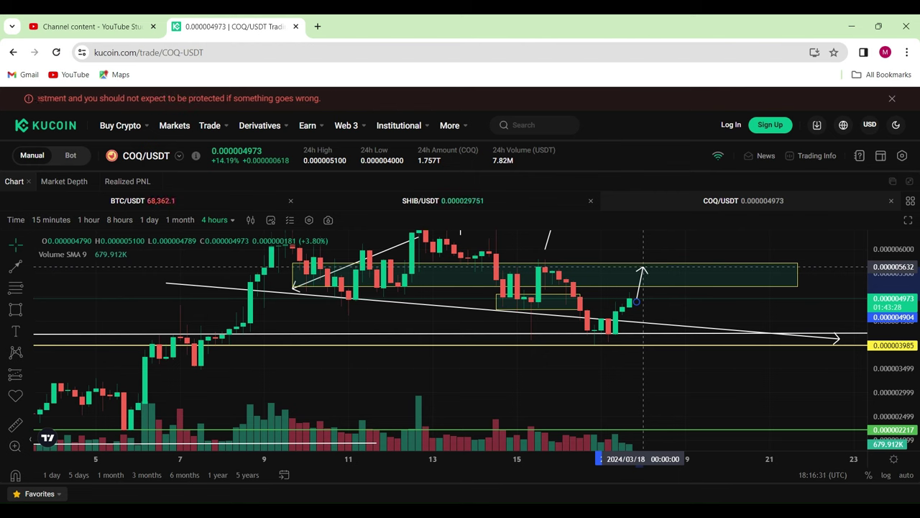
mouse_move(644, 256)
mouse_down()
mouse_move(644, 273)
mouse_move(642, 253)
mouse_up()
Step: Draw a longer arrow from the latest candle up to about 0.0000075, then reset the price scale
right_click(642, 253)
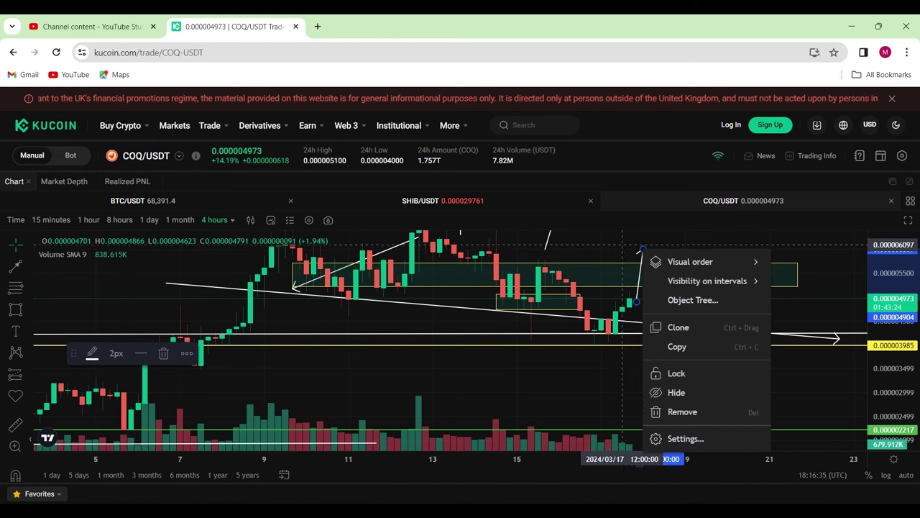
click(623, 244)
scroll(622, 244, down, 2)
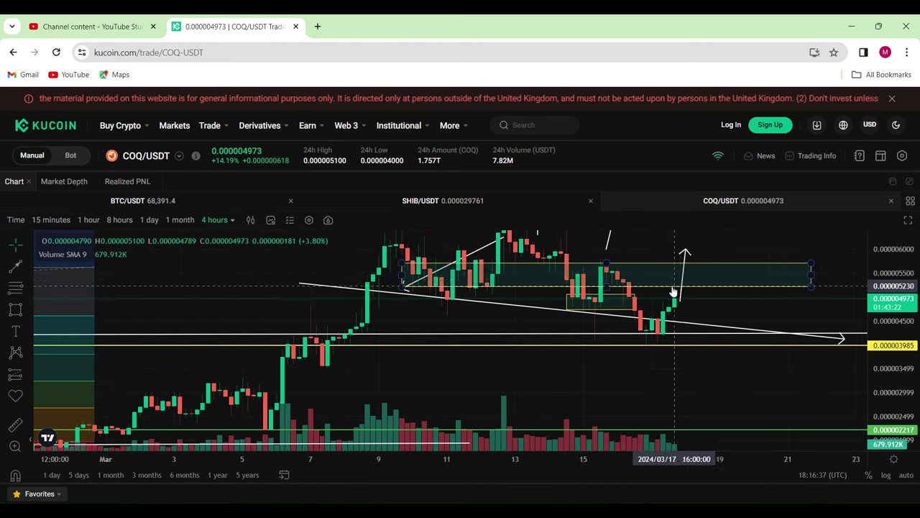
drag(875, 248, 875, 287)
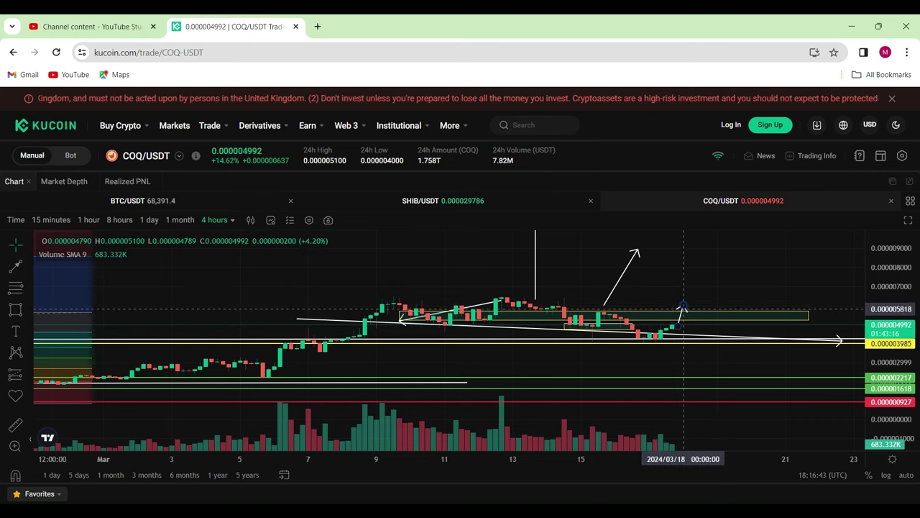
mouse_move(684, 308)
mouse_down()
mouse_move(688, 246)
mouse_move(700, 222)
mouse_move(700, 280)
mouse_up()
scroll(659, 325, down, 5)
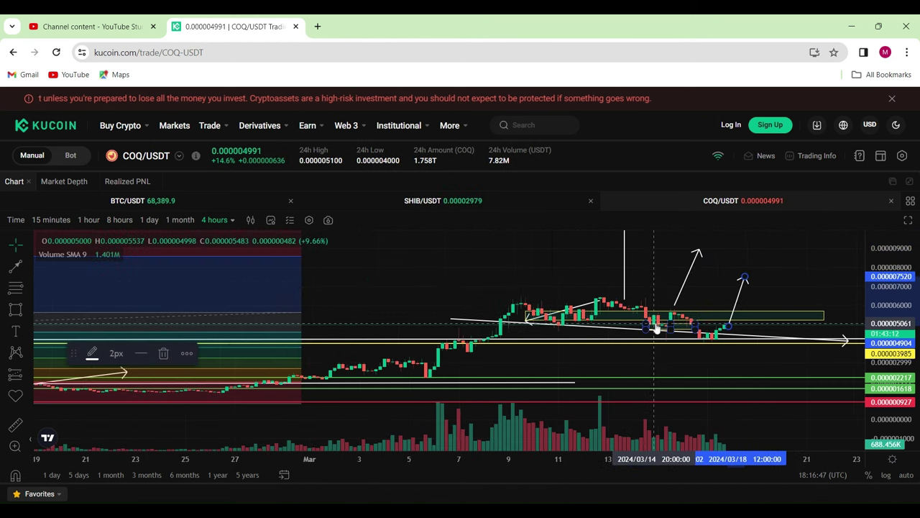
drag(659, 327, 738, 322)
drag(894, 345, 895, 424)
double_click(895, 424)
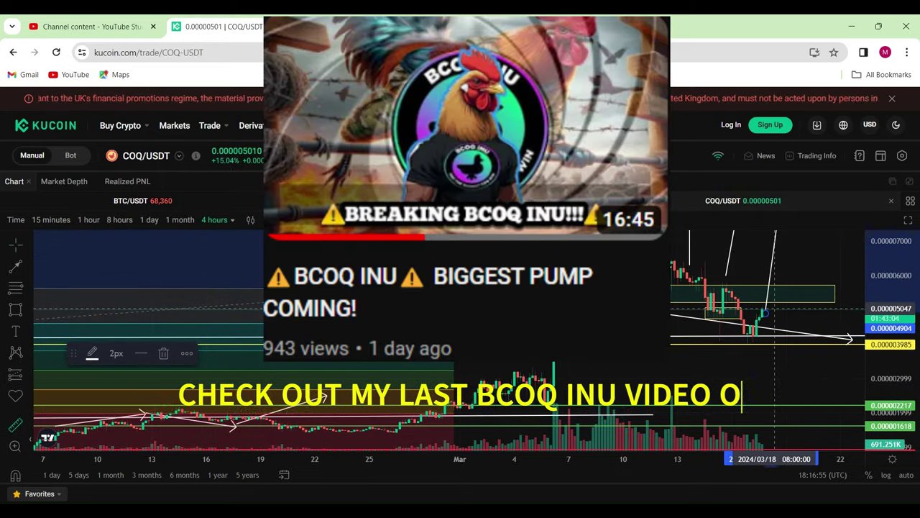
shift+click(775, 309)
drag(898, 245, 907, 295)
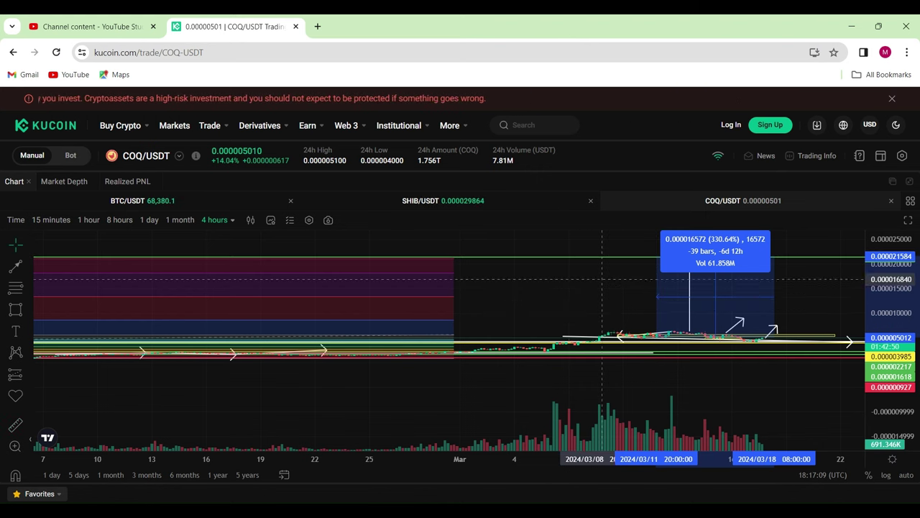
click(615, 317)
scroll(703, 337, up, 2)
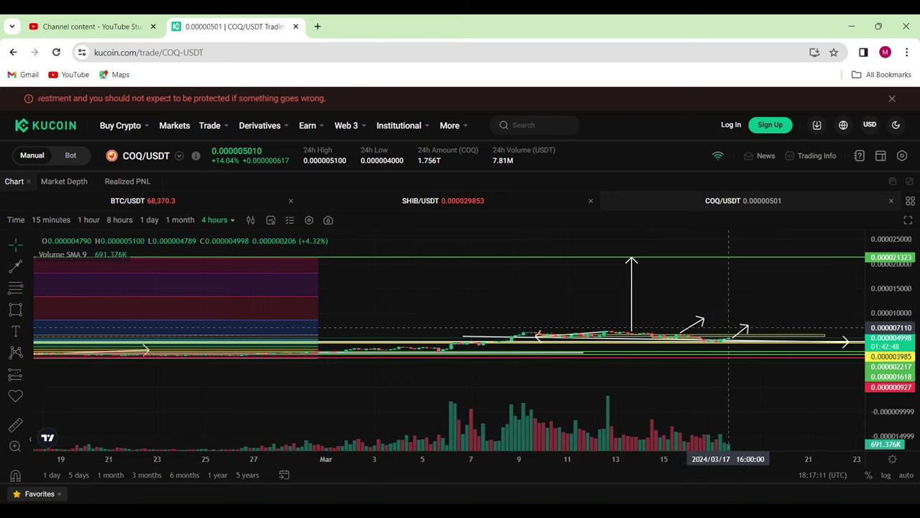
drag(891, 327, 891, 316)
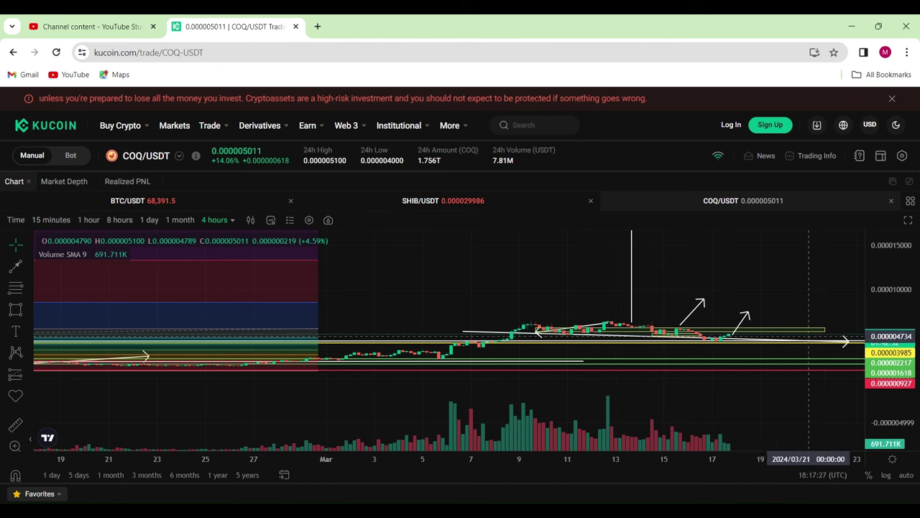
scroll(890, 322, up, 2)
scroll(890, 322, up, 5)
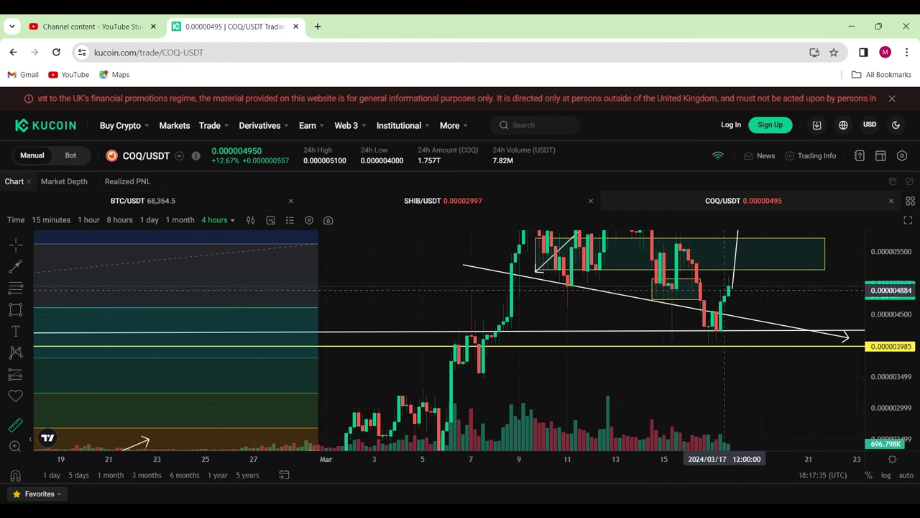
Step: Measure a 22-bar range from the latest candles and compress the price scale until it reads 32264.95%
shift+click(740, 286)
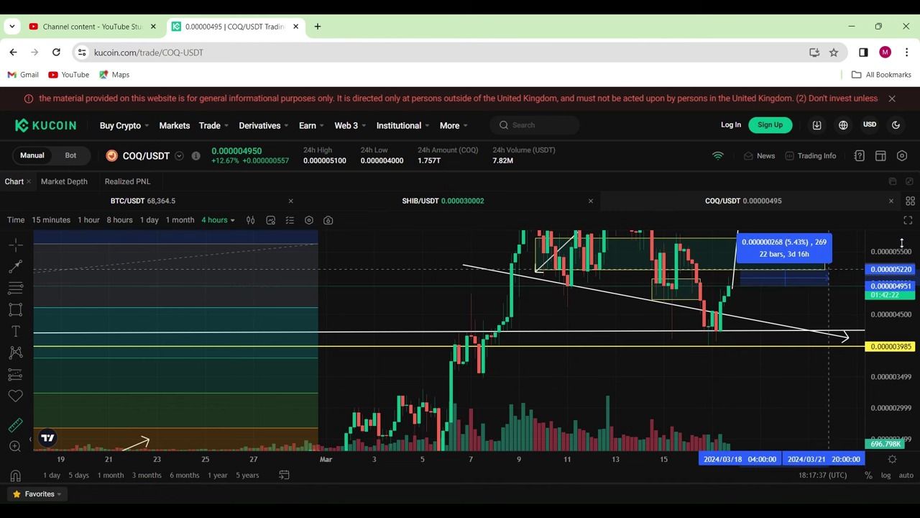
drag(901, 244, 896, 420)
drag(906, 250, 885, 374)
drag(895, 245, 898, 348)
drag(890, 244, 890, 396)
Step: Compress the price axis until the 22-bar measurement reaches about 0.00545, reading 110115.46%
drag(890, 257, 893, 327)
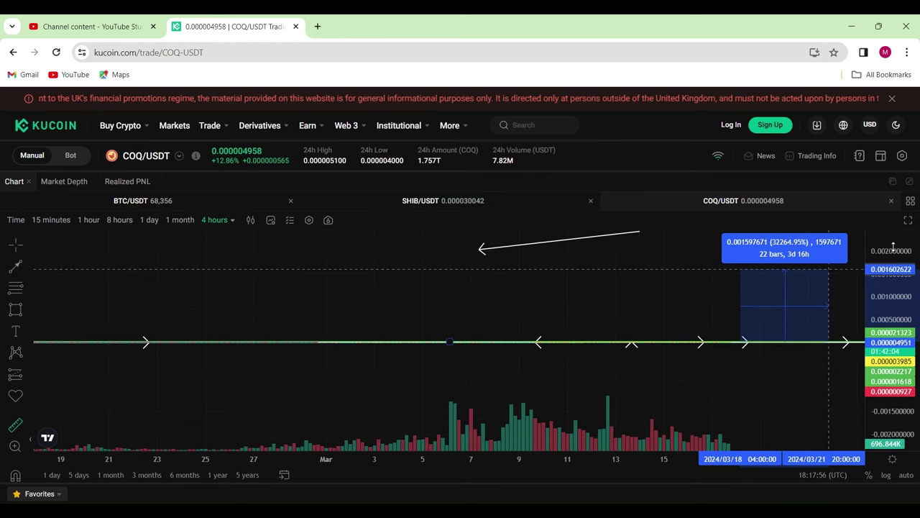
drag(893, 247, 895, 396)
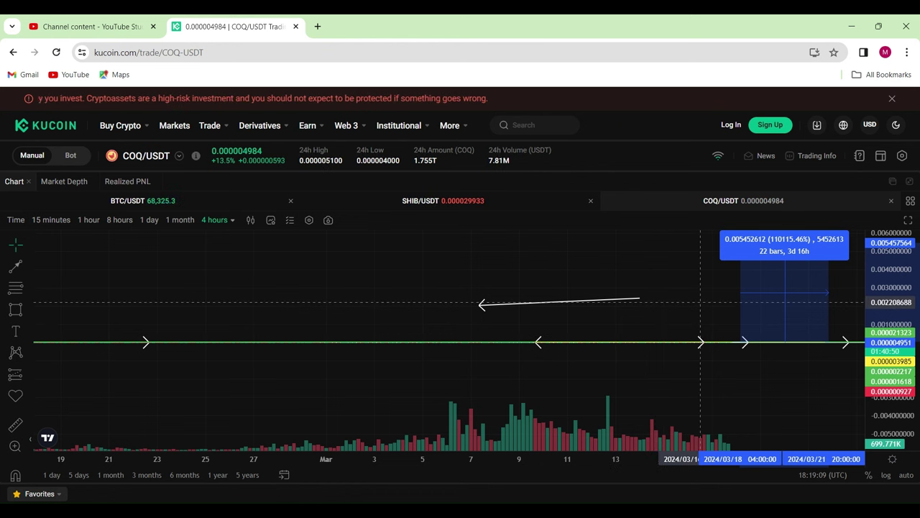
Step: Clear the measurement, refit the price scale, and move the arrow to start at the latest candle
click(690, 306)
mouse_move(904, 309)
mouse_down()
mouse_move(906, 320)
mouse_move(910, 295)
mouse_up()
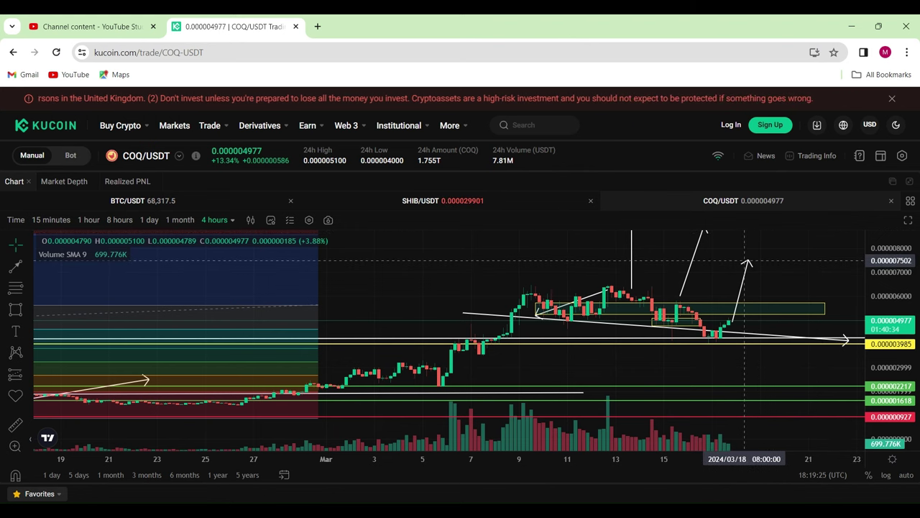
click(749, 262)
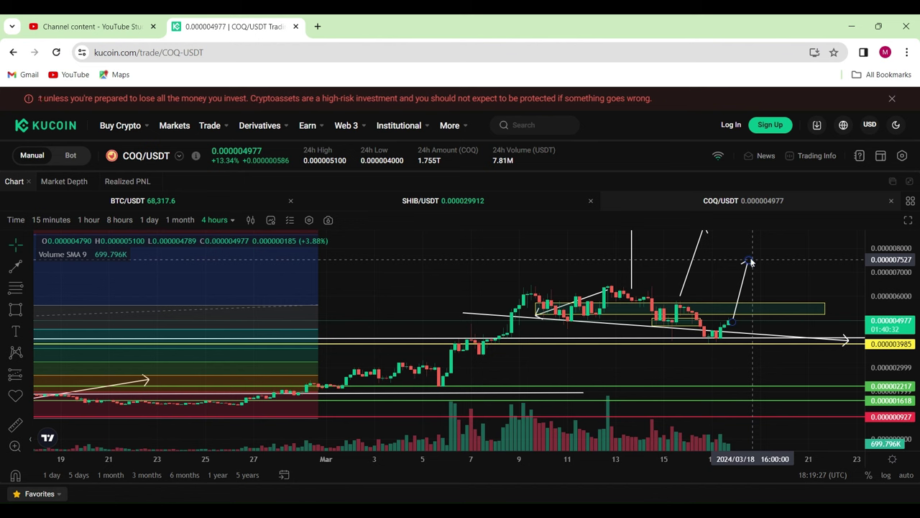
drag(748, 261, 657, 264)
mouse_move(694, 309)
mouse_down()
mouse_move(705, 356)
mouse_move(766, 260)
mouse_move(808, 308)
mouse_move(611, 302)
mouse_move(349, 316)
mouse_move(220, 308)
mouse_move(245, 307)
mouse_up()
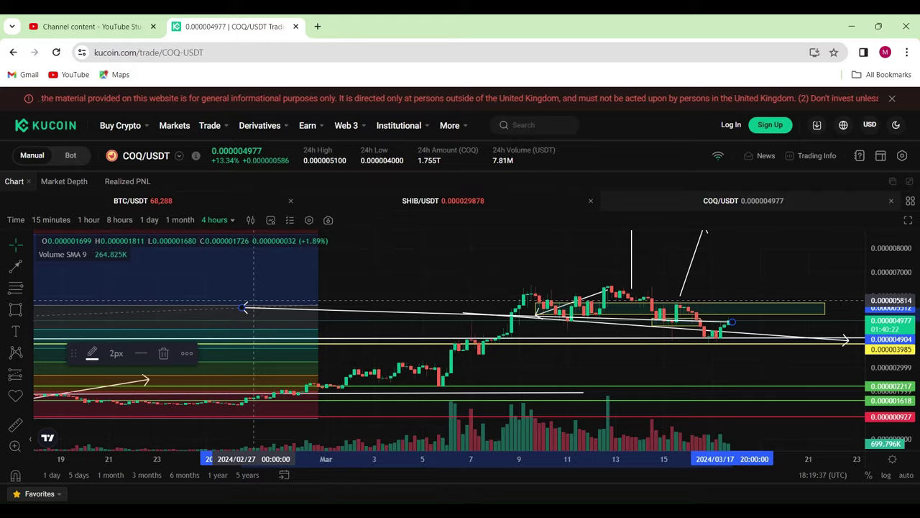